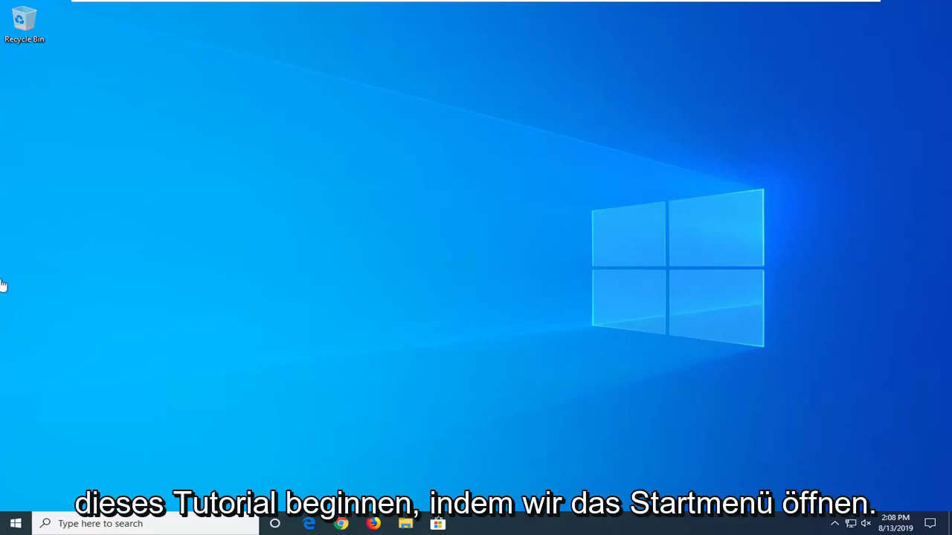
# Step: Launch Registry Editor as administrator from a 'regedit' Start search and approve the UAC prompt
pyautogui.click(9, 525)
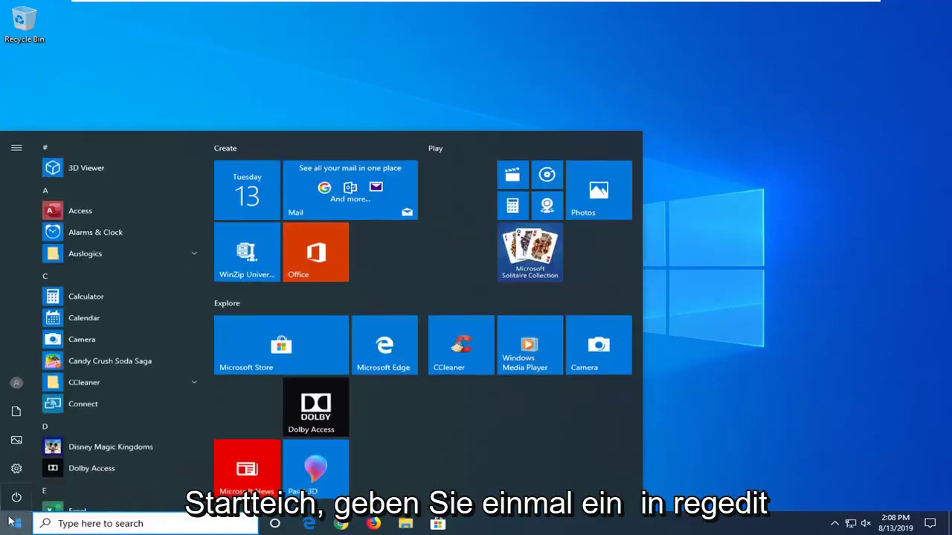
pyautogui.write('regedi')
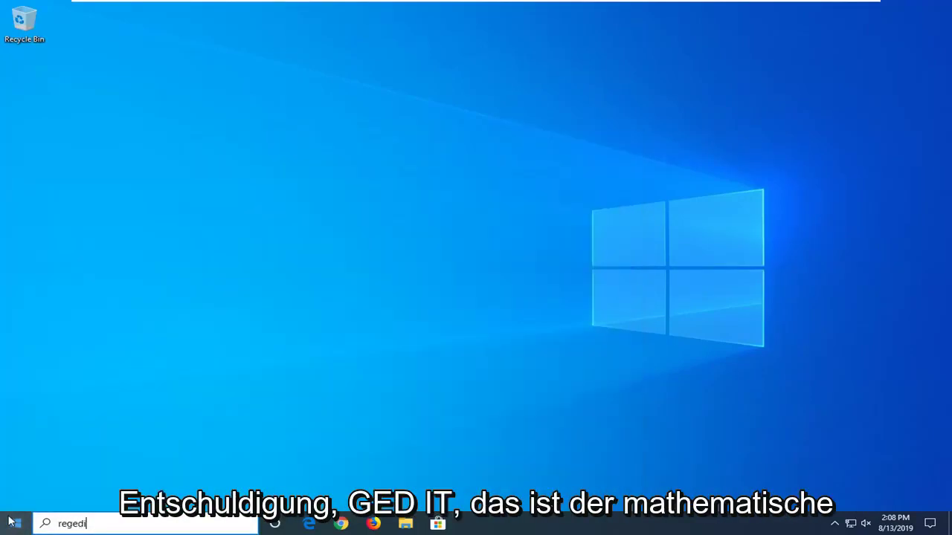
pyautogui.write('t')
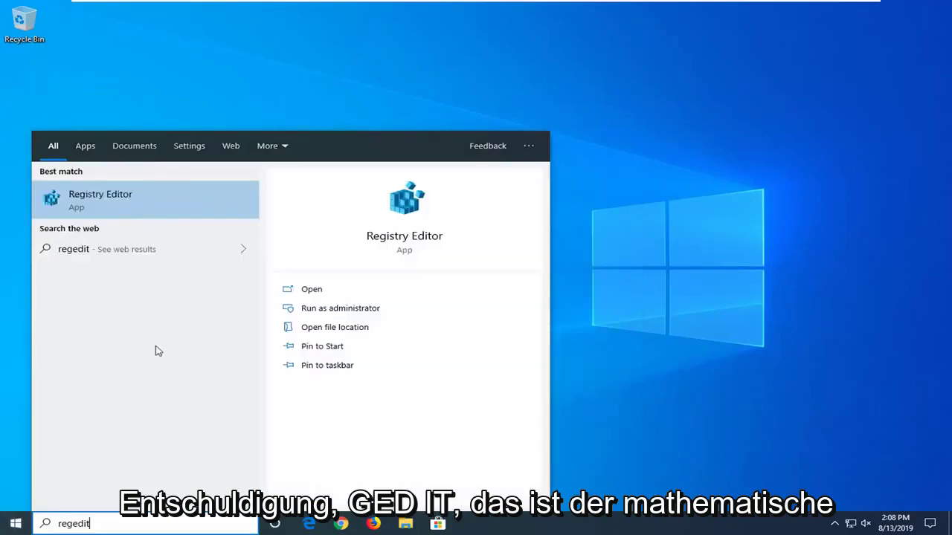
pyautogui.rightClick(110, 198)
pyautogui.click(144, 207)
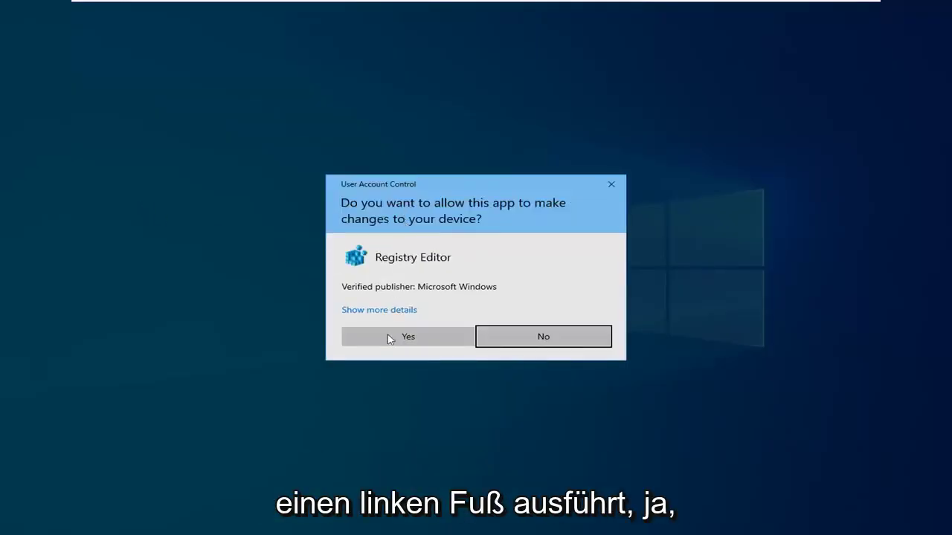
pyautogui.click(389, 338)
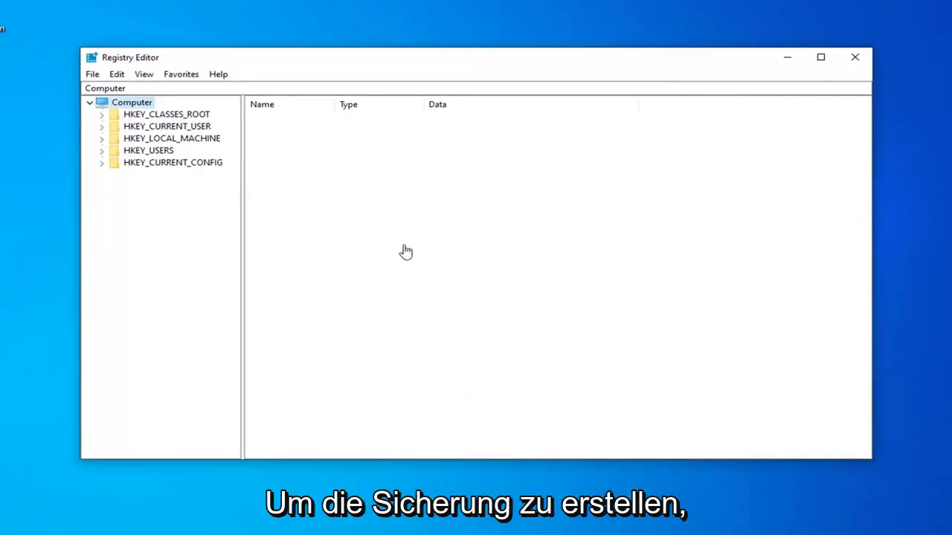
pyautogui.click(92, 77)
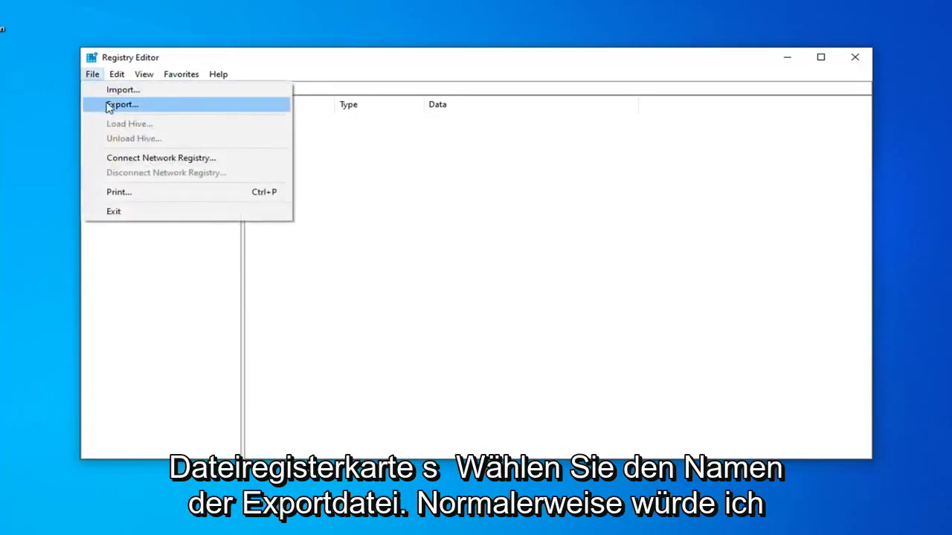
pyautogui.click(113, 104)
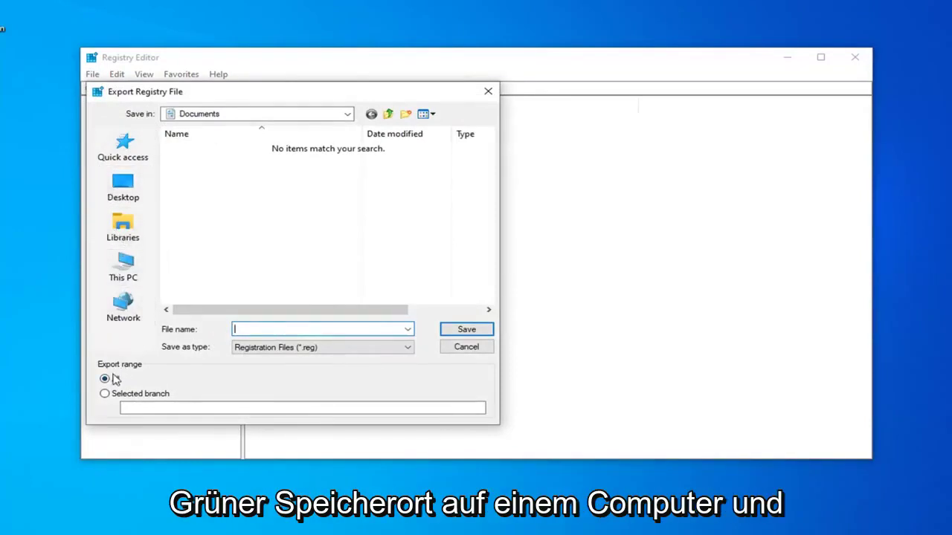
pyautogui.click(466, 347)
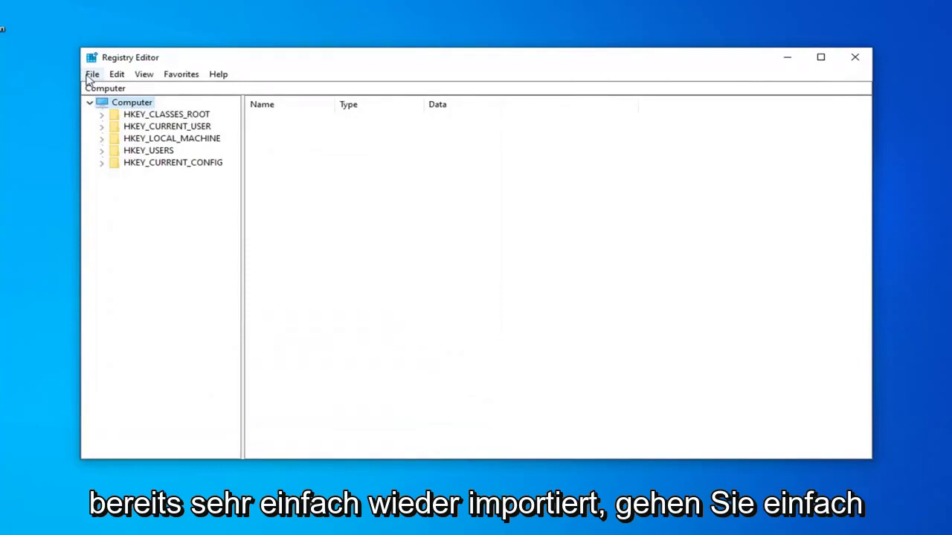
pyautogui.click(91, 76)
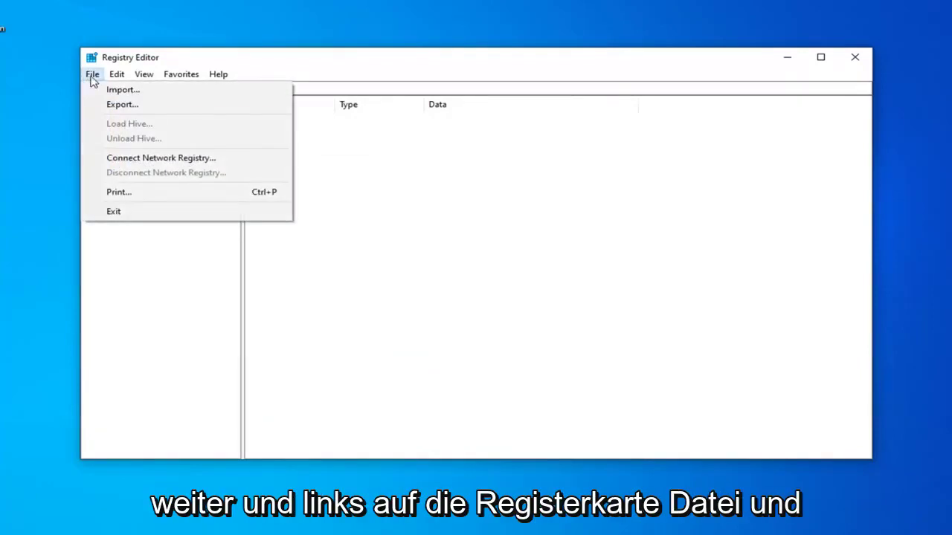
pyautogui.click(119, 90)
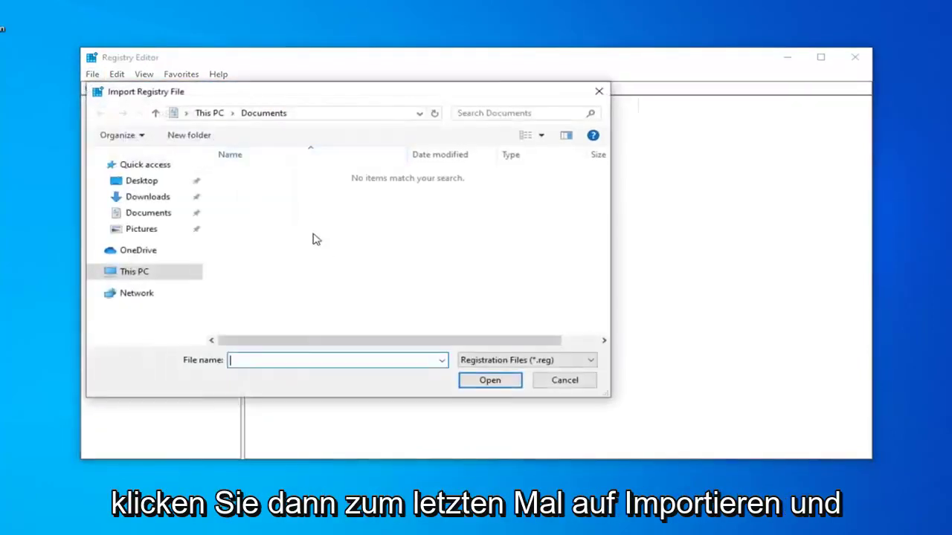
pyautogui.click(141, 181)
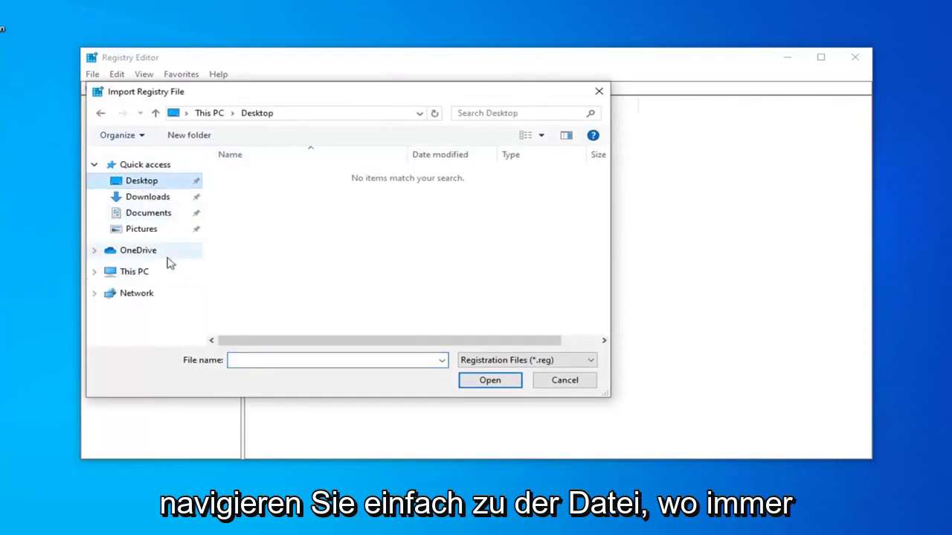
pyautogui.click(581, 387)
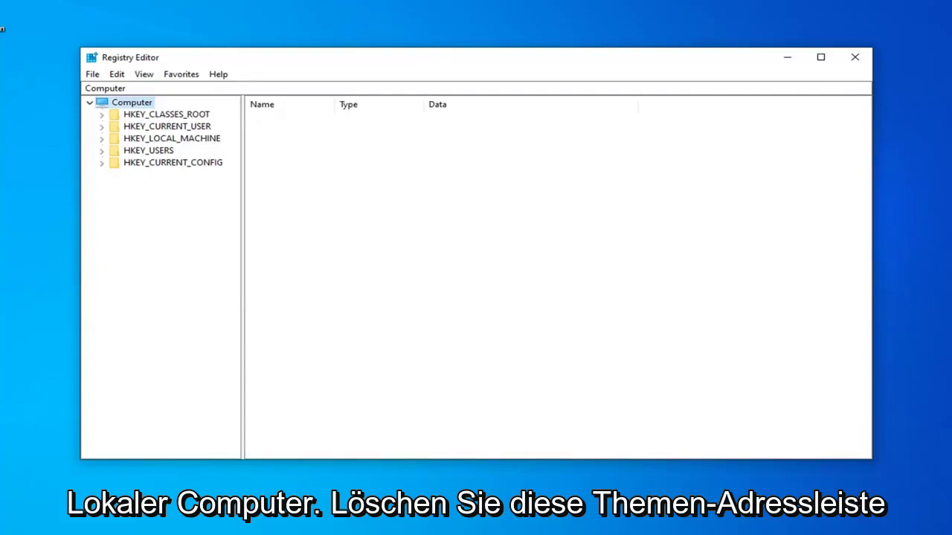
# Step: Jump to the keyboard class key {4d36e96b-…} via the address bar and open its (Default) value
pyautogui.click(105, 87)
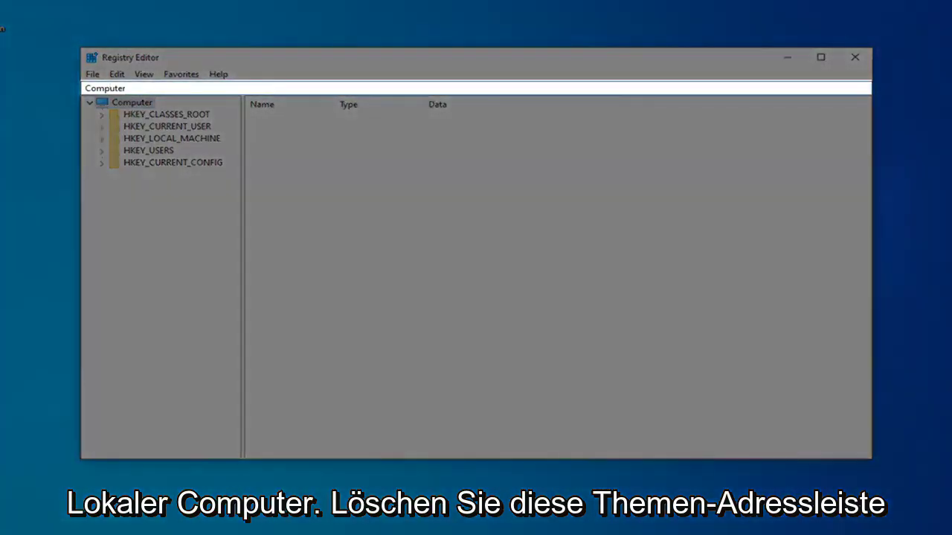
pyautogui.hotkey('ctrl', 'a')
pyautogui.press('BackSpace')
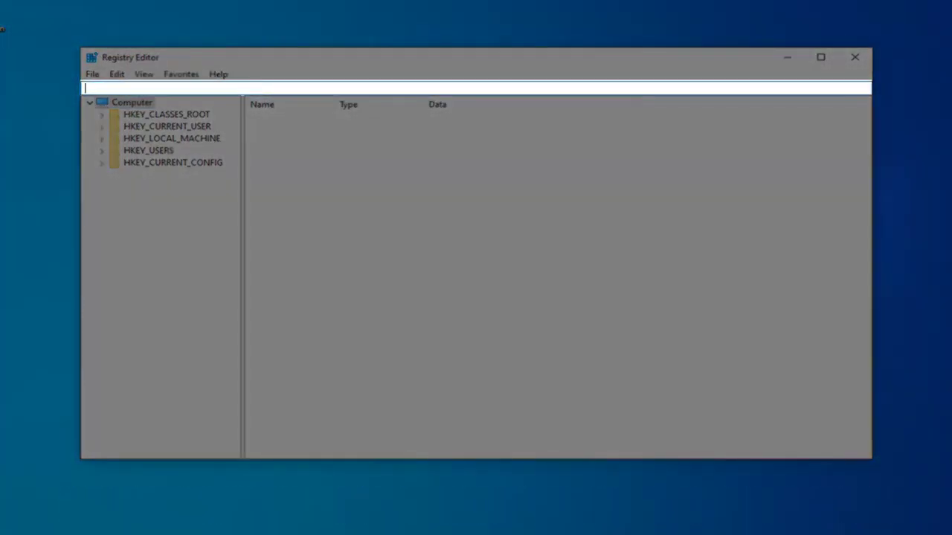
pyautogui.write('HKEY_LOCAL_MACHINE\\SYSTEM\\CurrentControlSet\\Control\\Class\\{4d36e96b-e325-11ce-bfc1-08002be10318}')
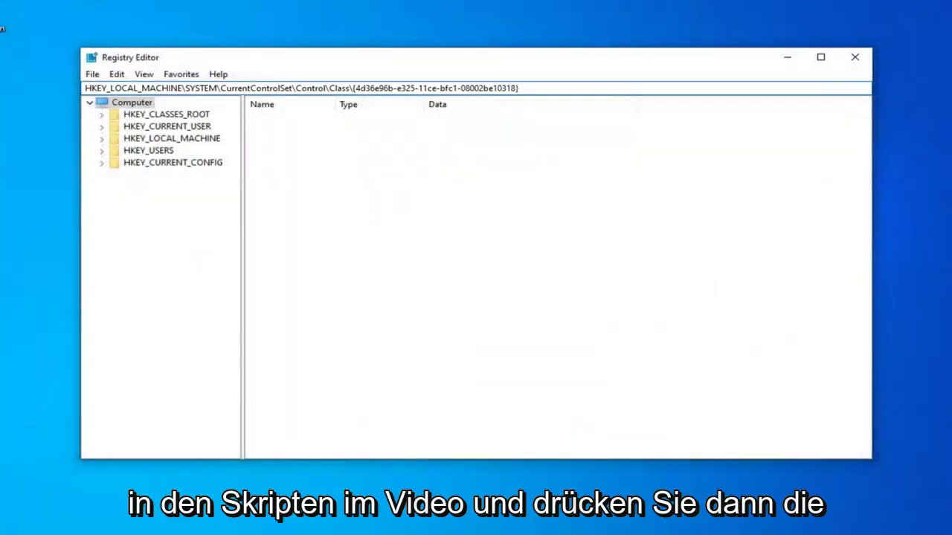
pyautogui.press('Return')
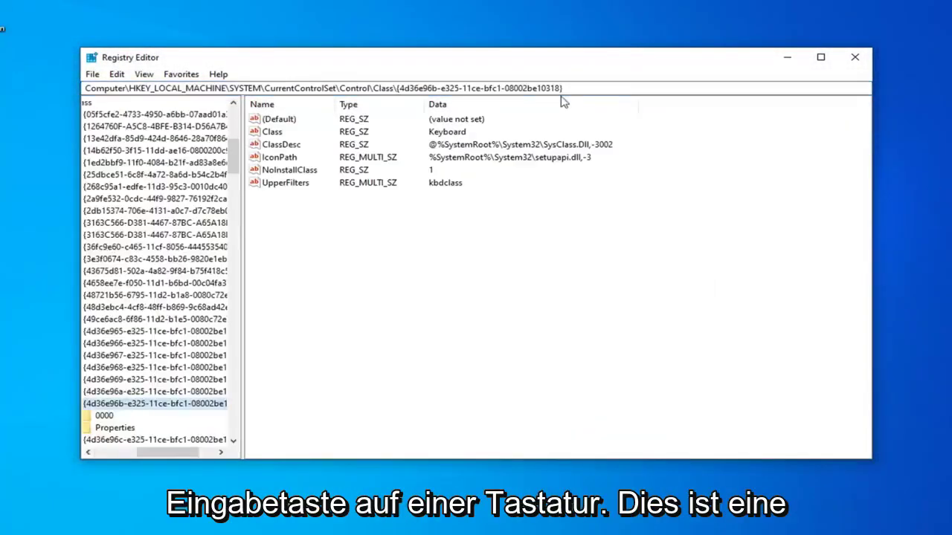
pyautogui.moveTo(169, 452)
pyautogui.mouseDown()
pyautogui.moveTo(145, 452)
pyautogui.moveTo(163, 455)
pyautogui.mouseUp()
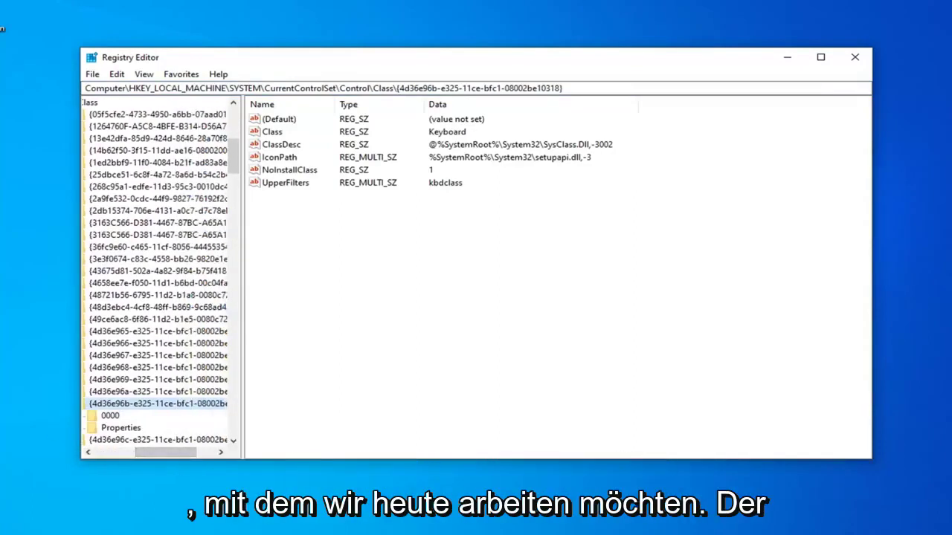
pyautogui.click(279, 121)
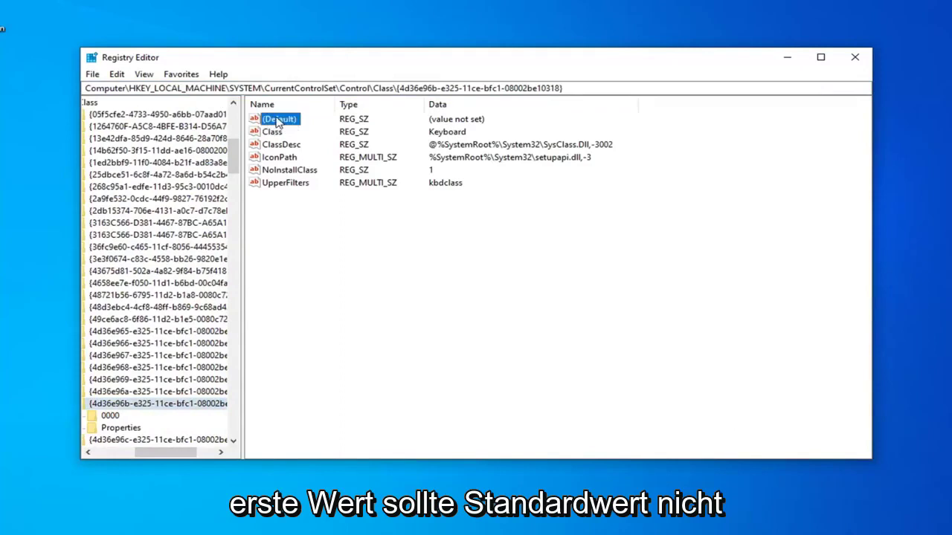
pyautogui.doubleClick(277, 120)
pyautogui.write('keyboard')
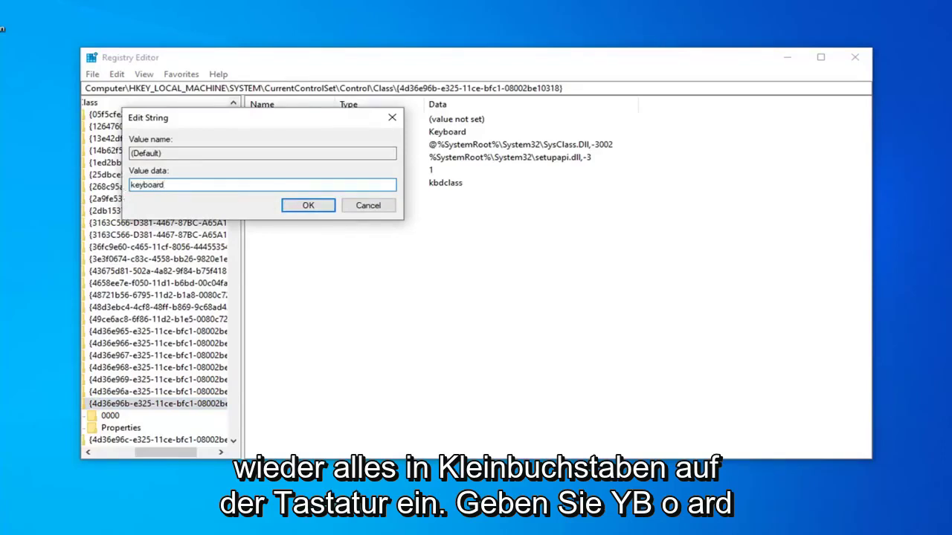
# Step: Save (Default) as keyboard and confirm UpperFilters holds only kbdclass
pyautogui.click(309, 205)
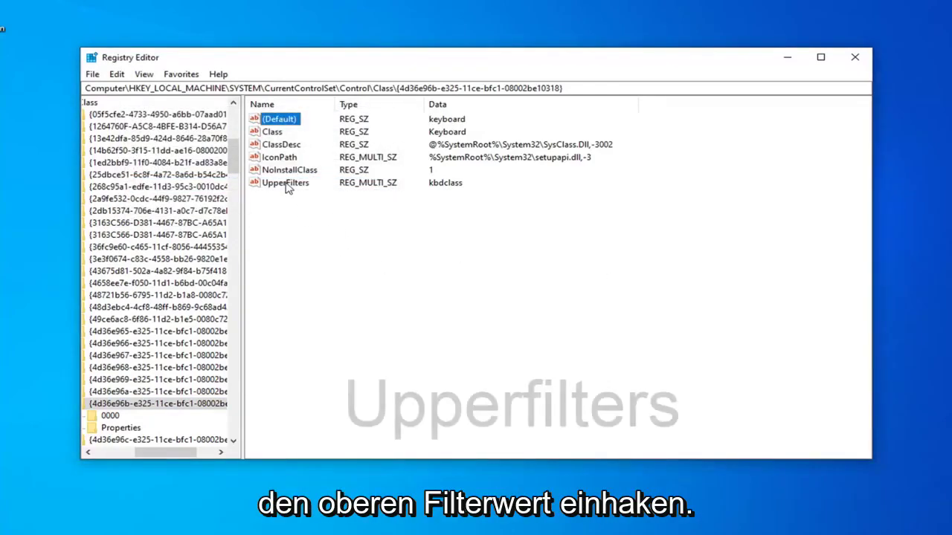
pyautogui.click(290, 184)
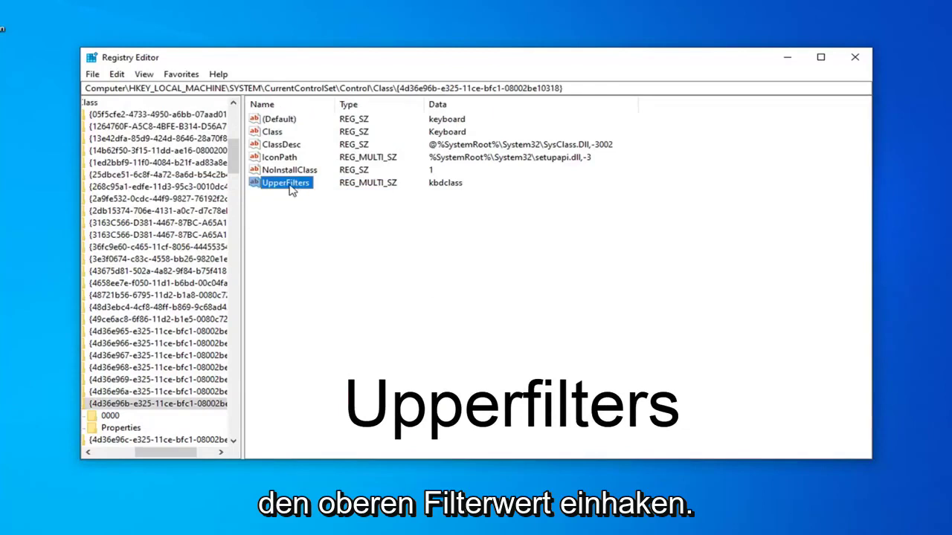
pyautogui.doubleClick(290, 184)
pyautogui.click(162, 182)
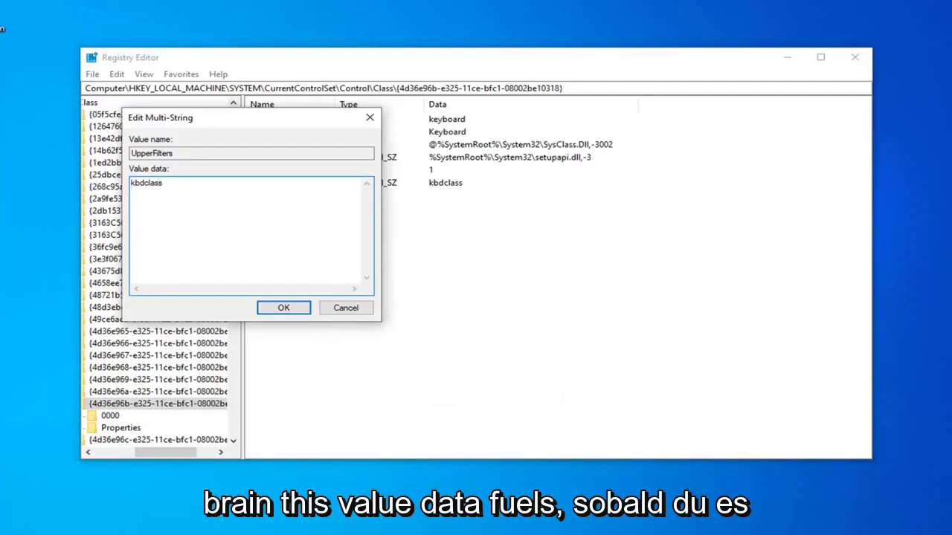
pyautogui.click(281, 308)
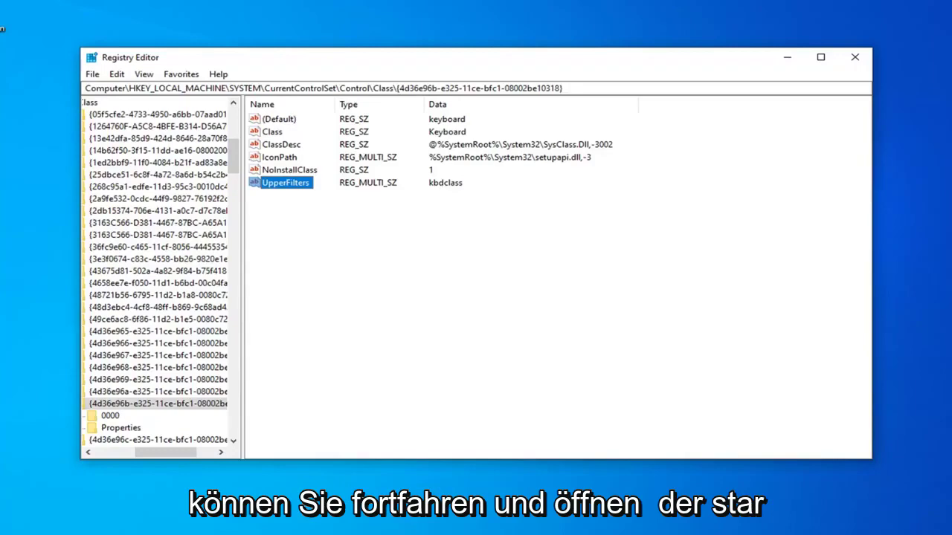
# Step: Close Registry Editor and open Device Manager from a 'device manager' Start search
pyautogui.click(854, 58)
pyautogui.click(2, 518)
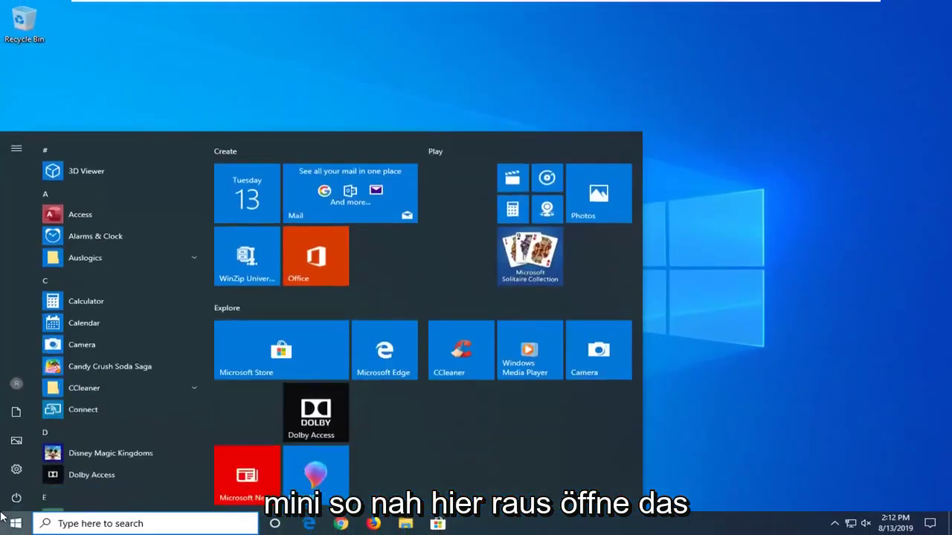
pyautogui.write('device manage')
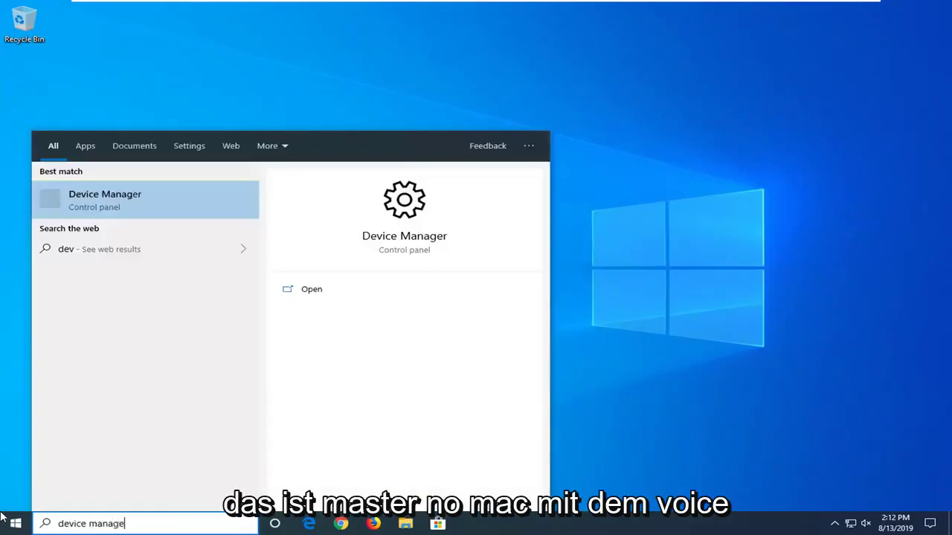
pyautogui.write('r')
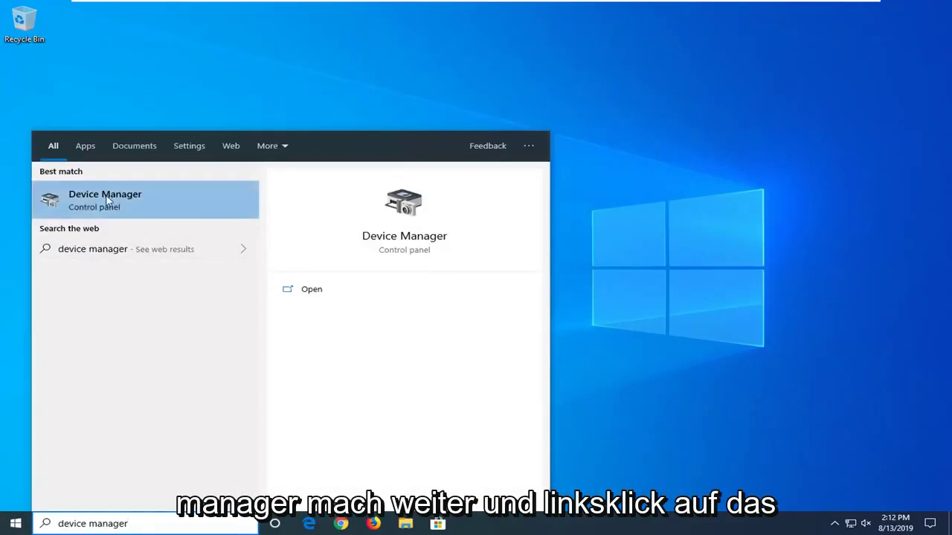
pyautogui.click(105, 195)
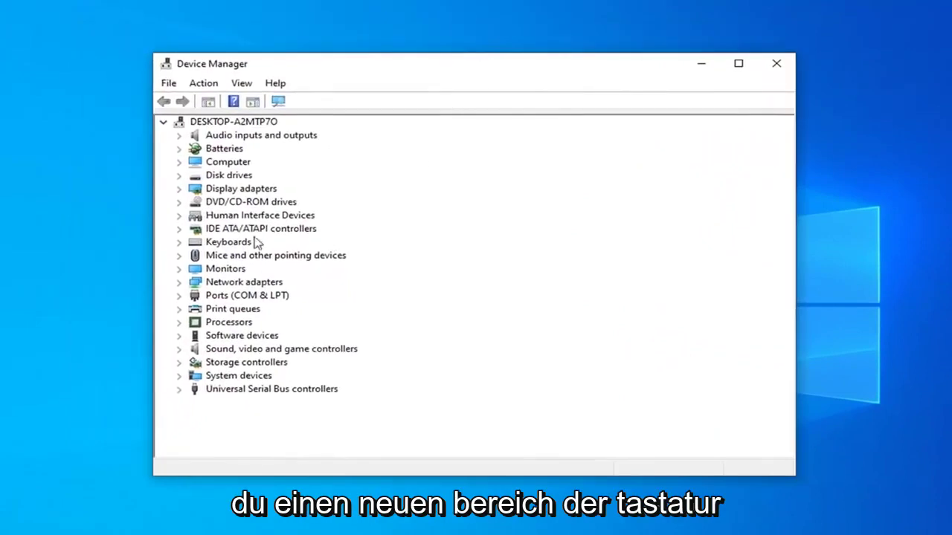
# Step: Expand Keyboards and select the Standard PS/2 Keyboard device
pyautogui.click(253, 243)
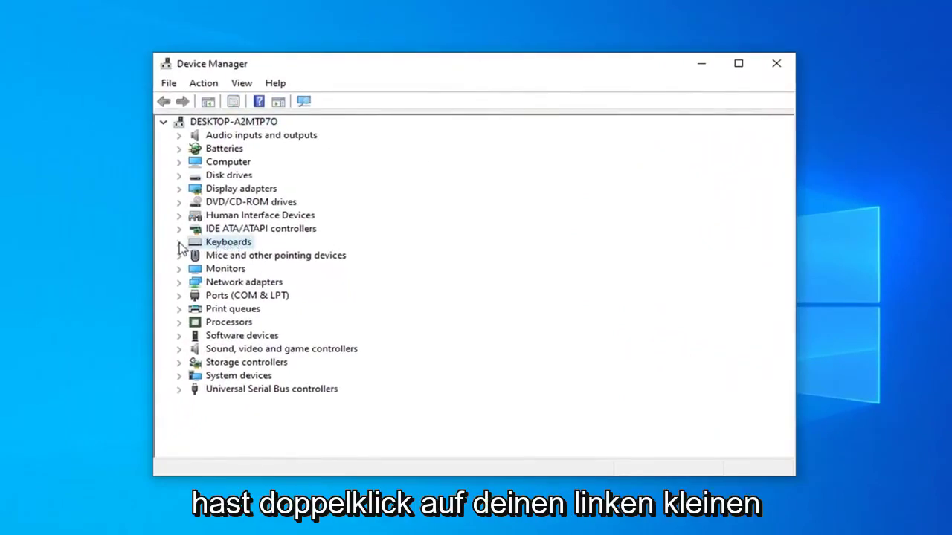
pyautogui.click(178, 243)
pyautogui.click(241, 256)
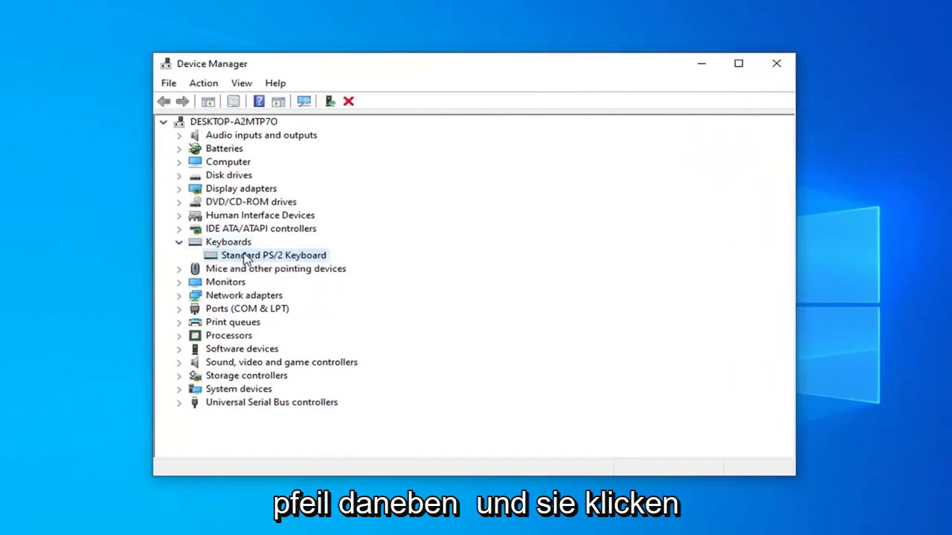
# Step: Reinstall the Standard PS/2 Keyboard driver, picking it from the drivers already on this computer
pyautogui.rightClick(241, 258)
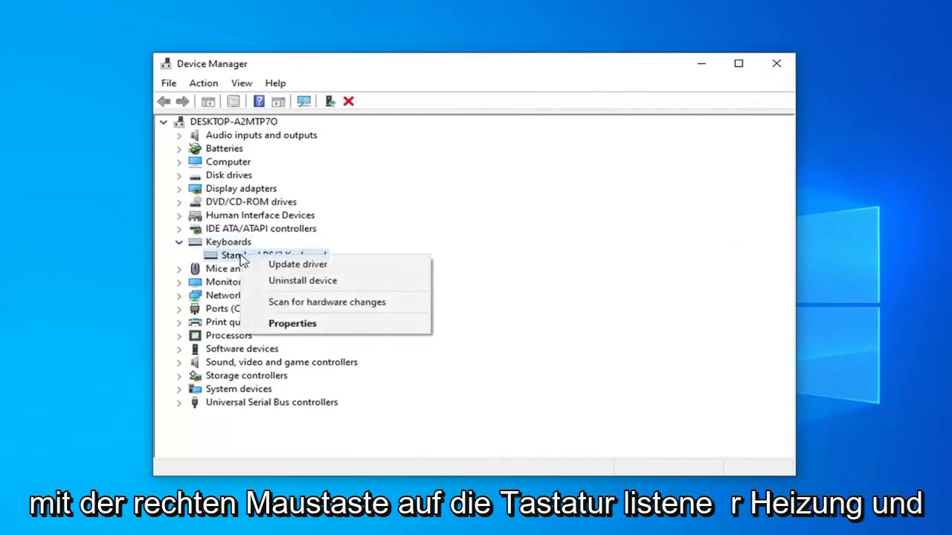
pyautogui.click(277, 265)
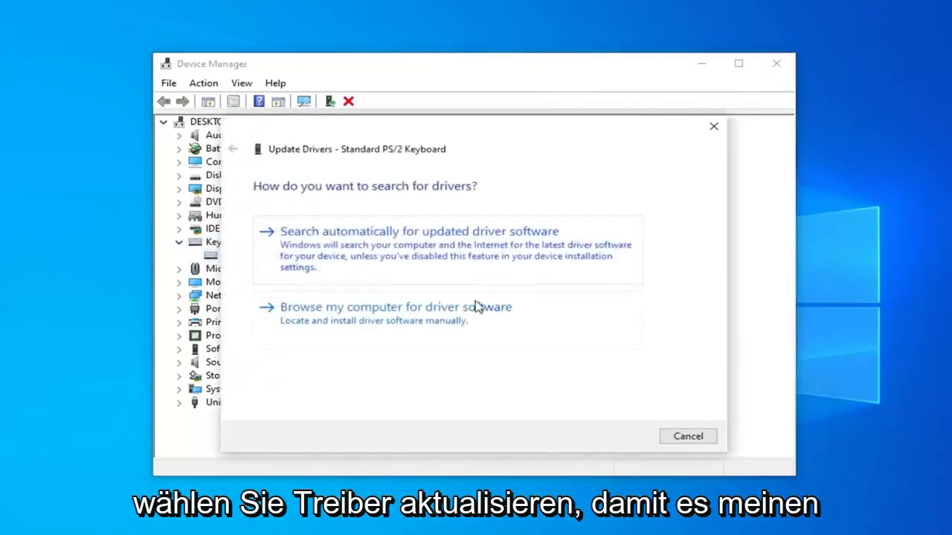
pyautogui.click(364, 320)
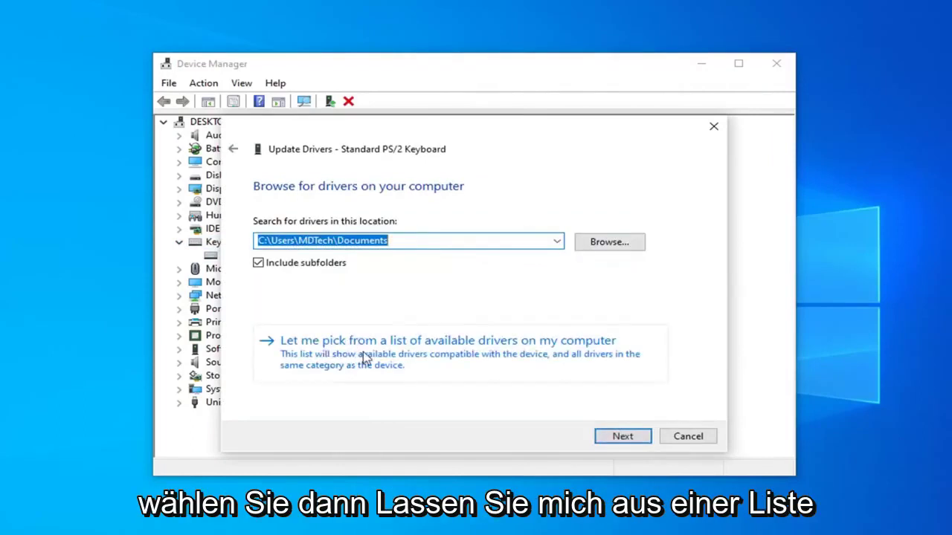
pyautogui.click(455, 354)
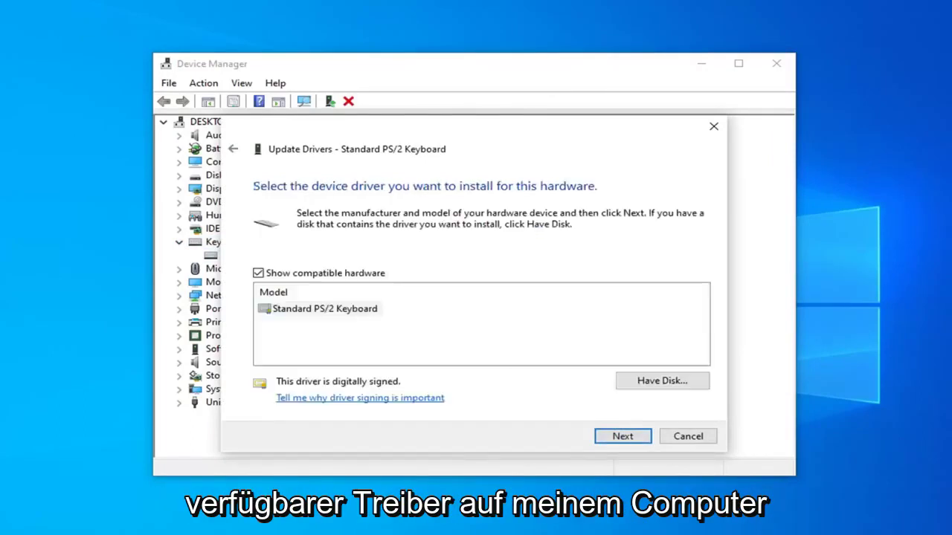
pyautogui.click(325, 313)
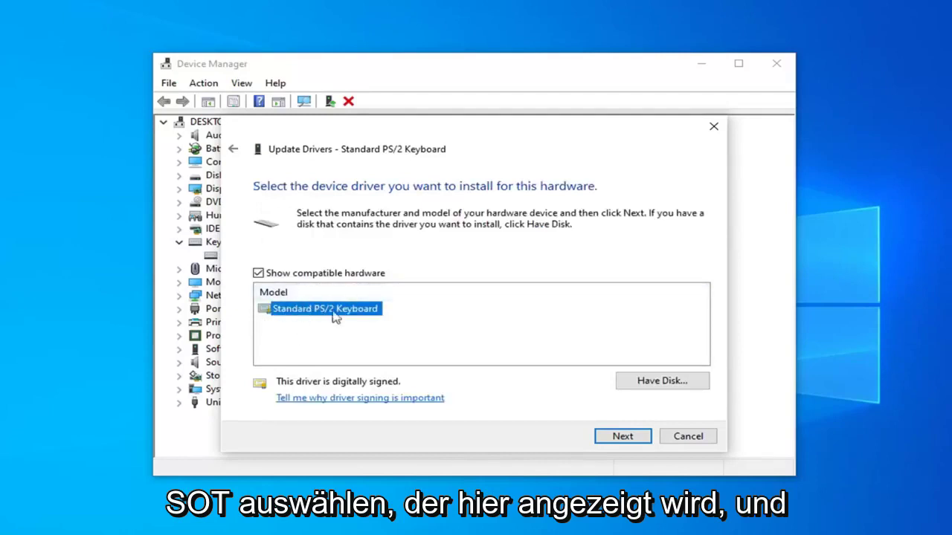
pyautogui.click(606, 438)
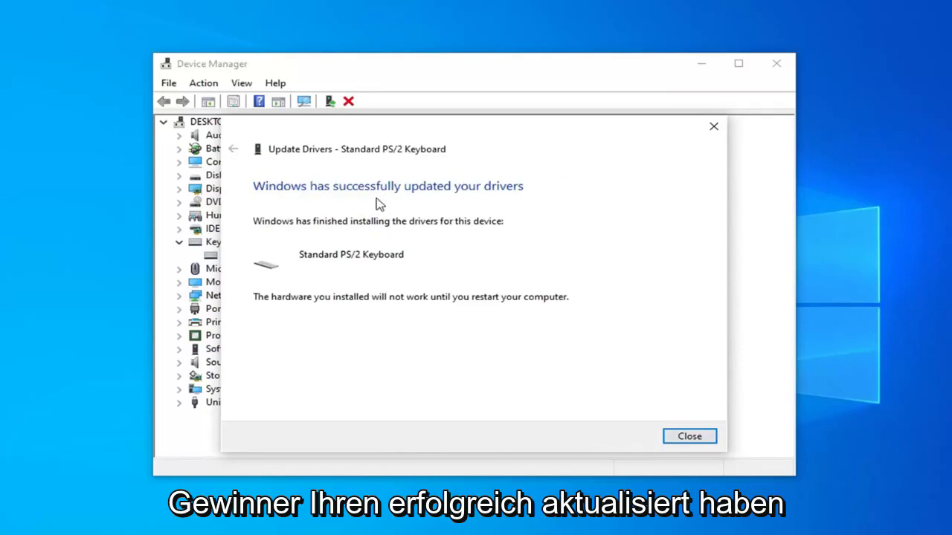
pyautogui.click(689, 437)
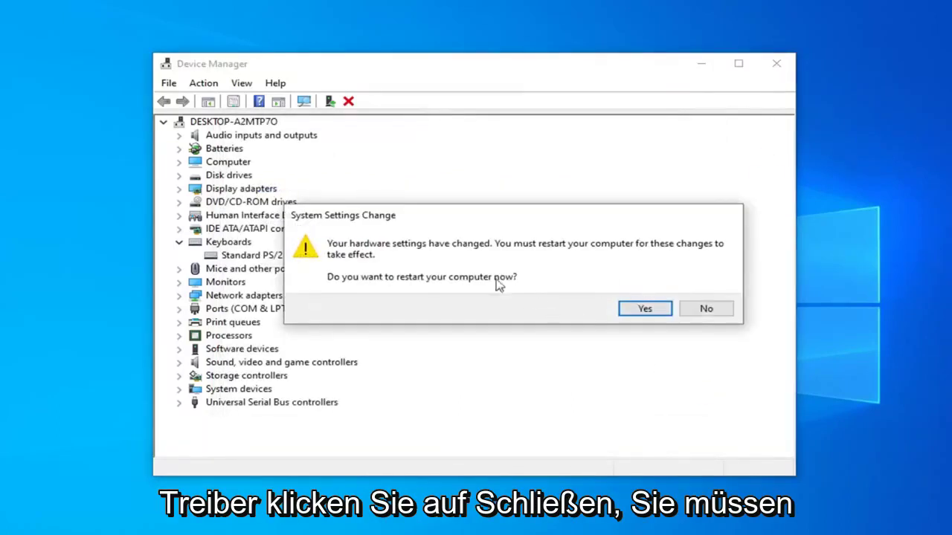